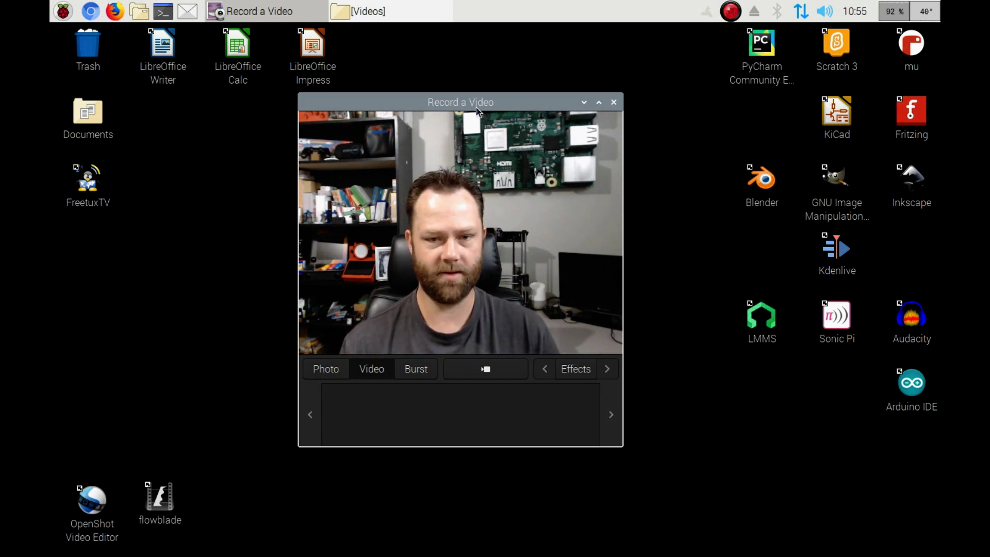
# Step: Move the Record a Video webcam window to the upper right of the screen
pyautogui.moveTo(474, 107); pyautogui.dragTo(781, 43)
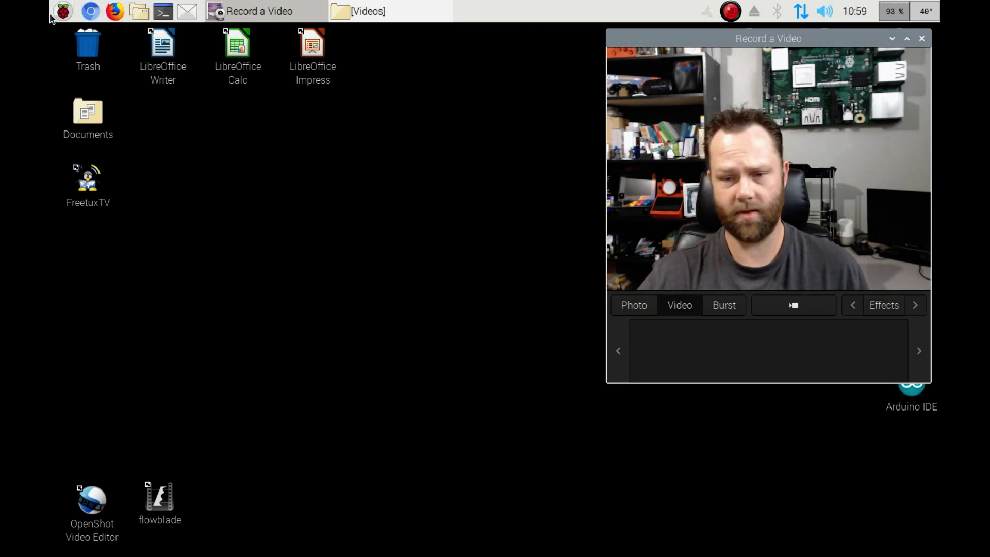
# Step: Launch SD Card Copier from Accessories and move its window up and left
pyautogui.click(60, 12)
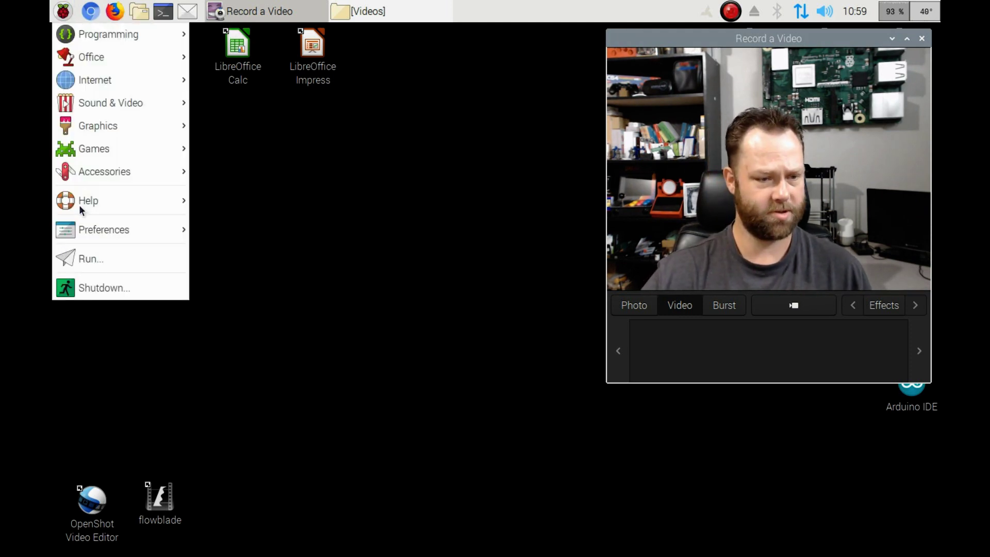
pyautogui.moveTo(89, 196)
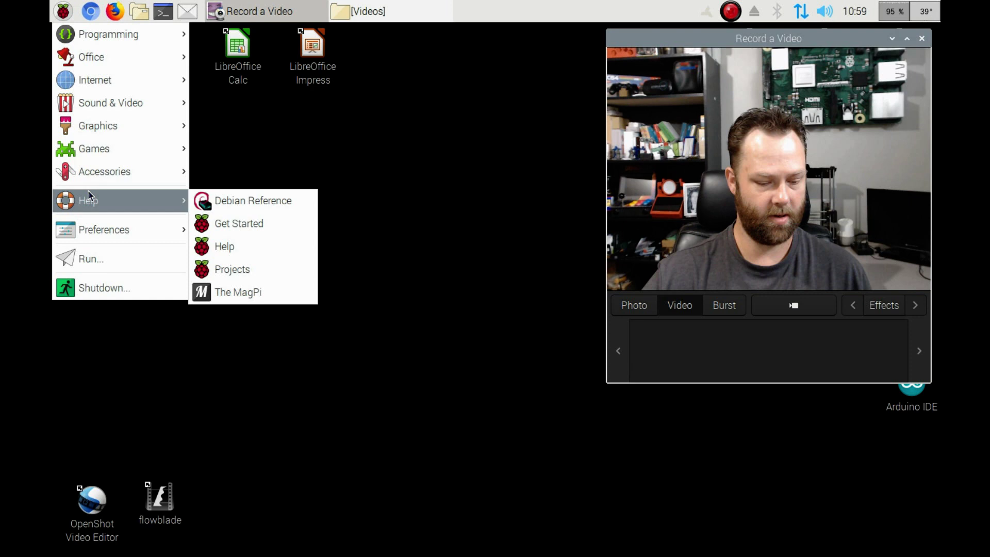
pyautogui.moveTo(99, 178)
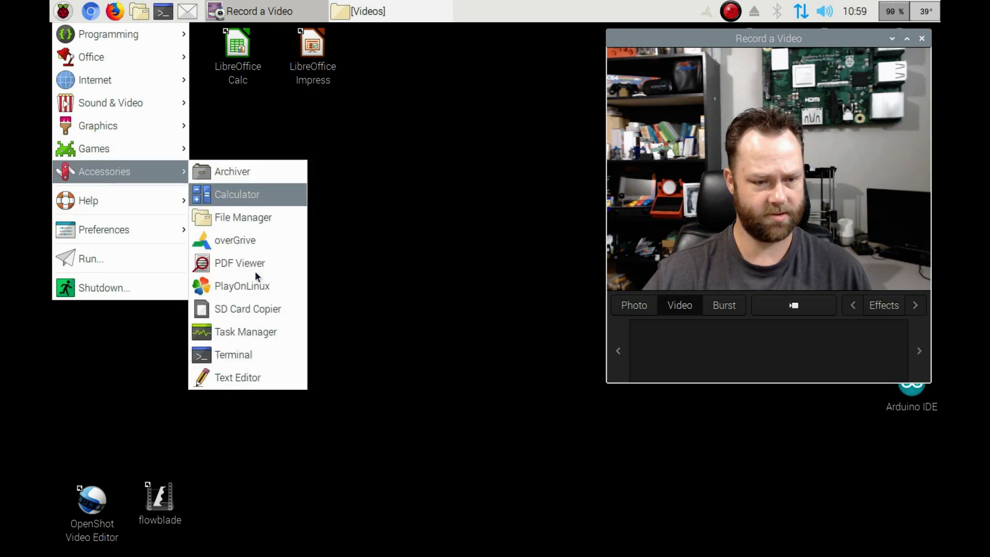
pyautogui.click(256, 307)
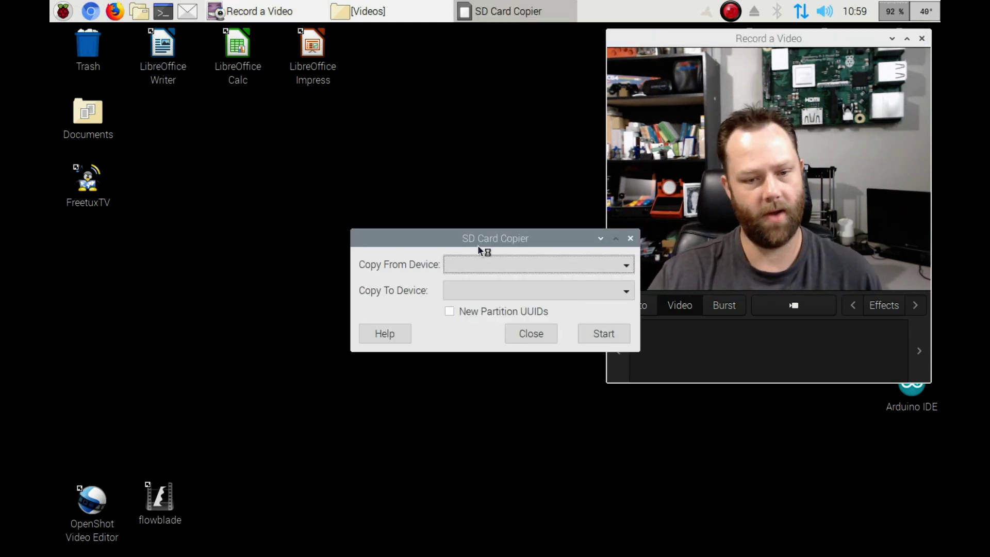
pyautogui.moveTo(488, 235); pyautogui.dragTo(382, 187)
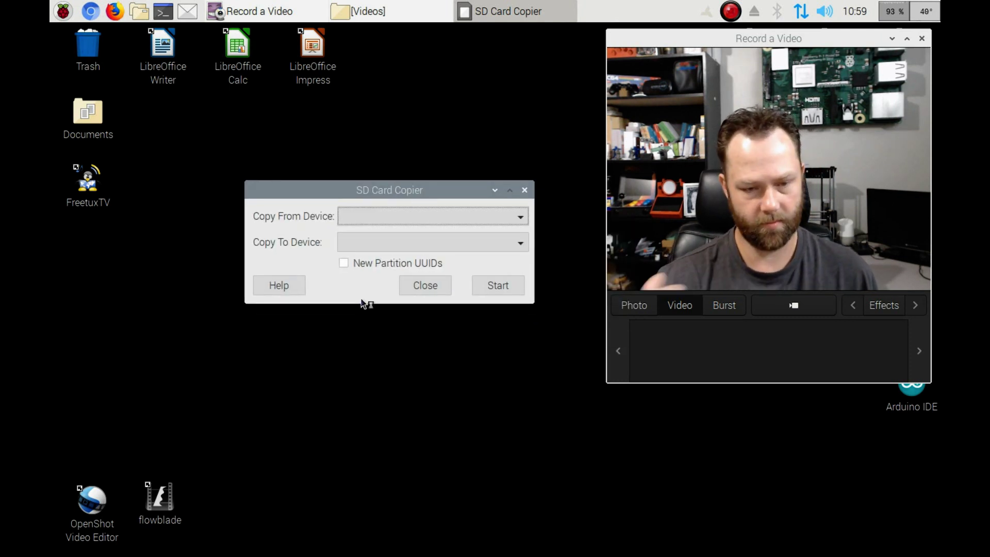
# Step: Set both Copy From Device and Copy To Device to SD16G (/dev/mmcblk0)
pyautogui.click(393, 218)
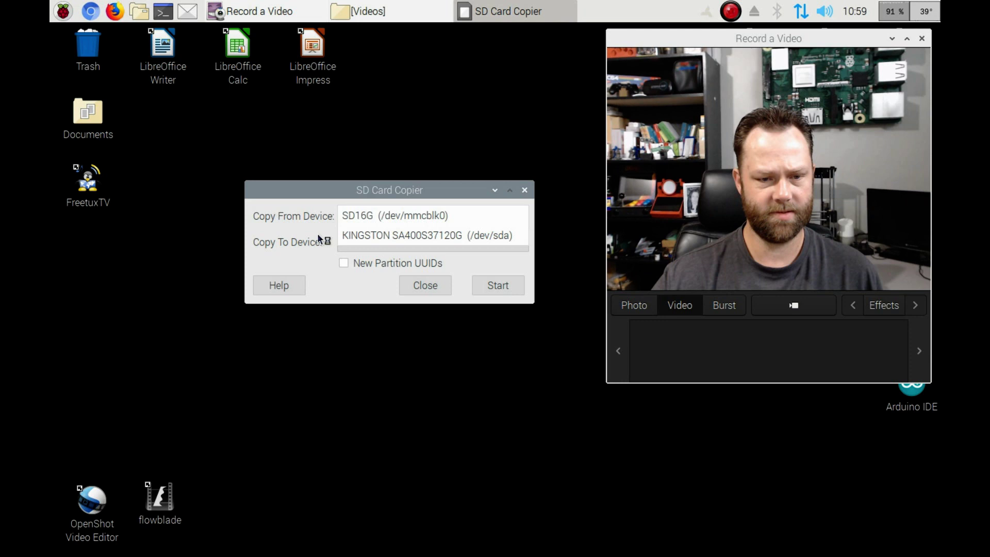
pyautogui.click(369, 218)
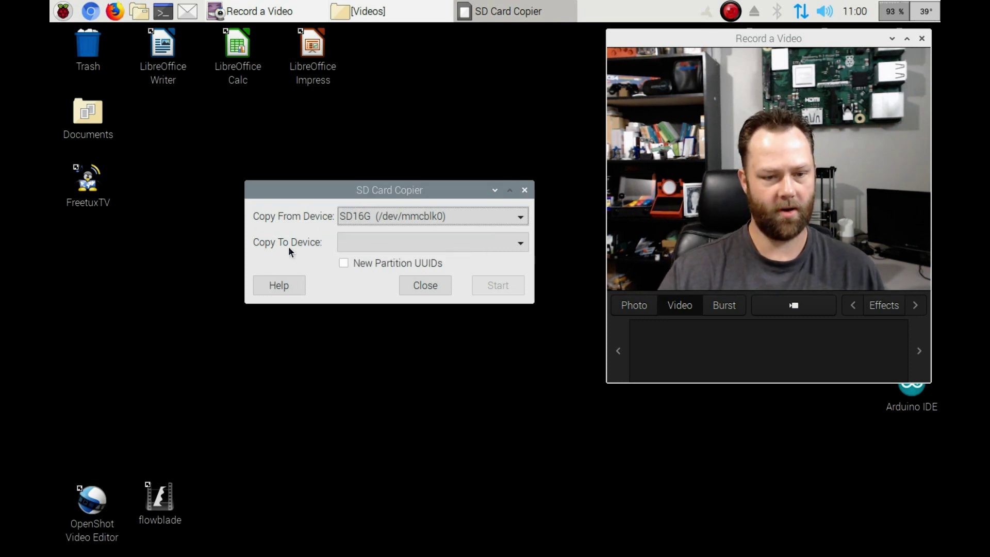
pyautogui.click(359, 243)
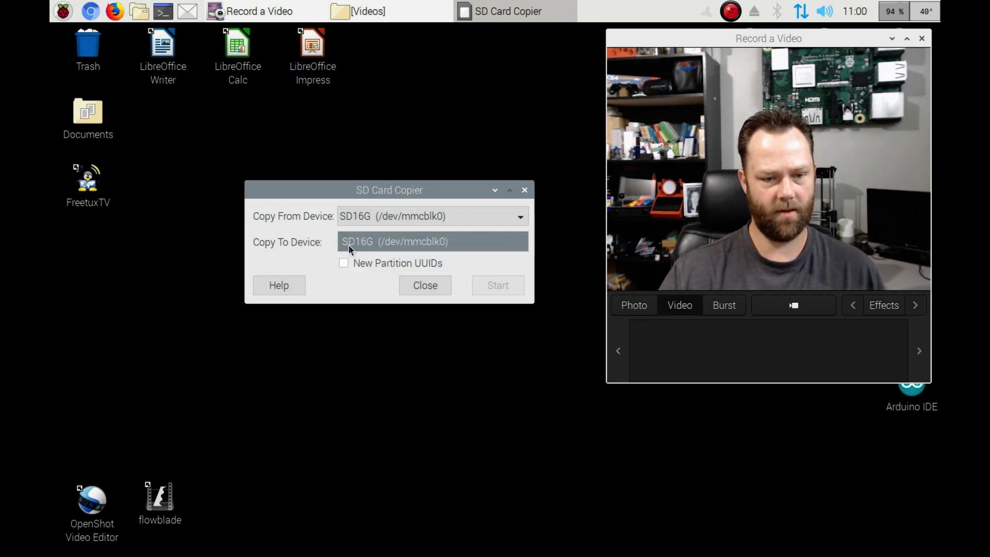
pyautogui.click(348, 244)
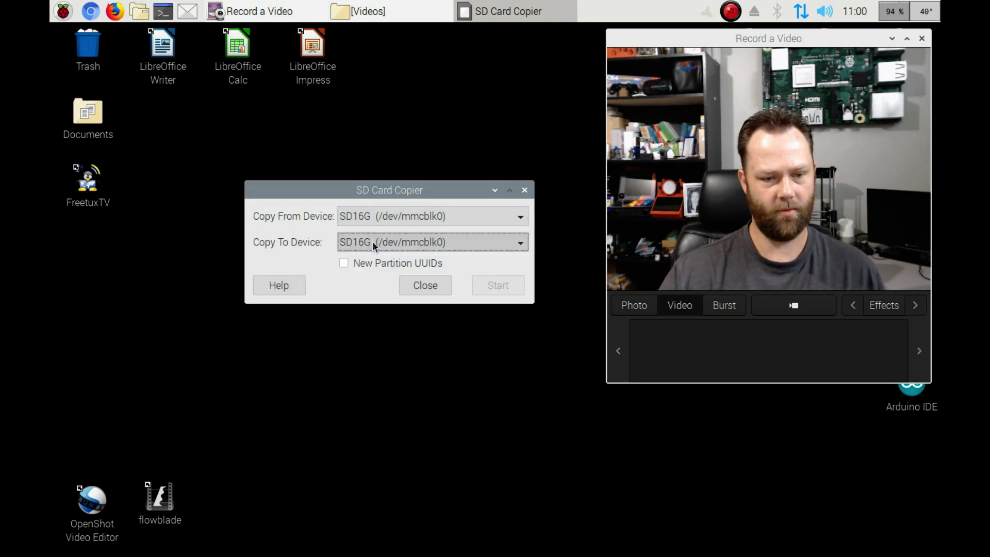
pyautogui.click(408, 217)
# Step: Choose the KINGSTON SSD as the source, then close SD Card Copier without copying
pyautogui.click(403, 237)
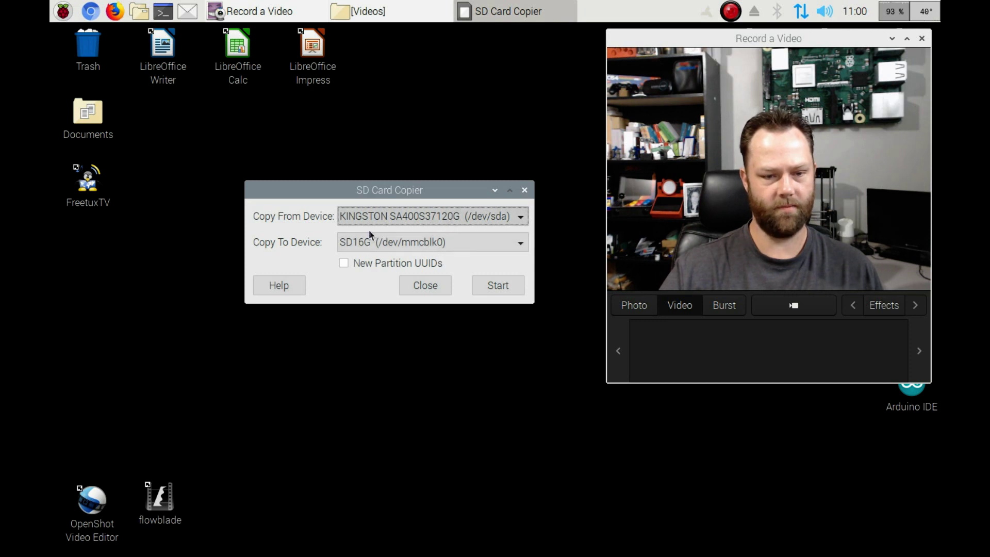
pyautogui.scroll(-1, 469, 208)
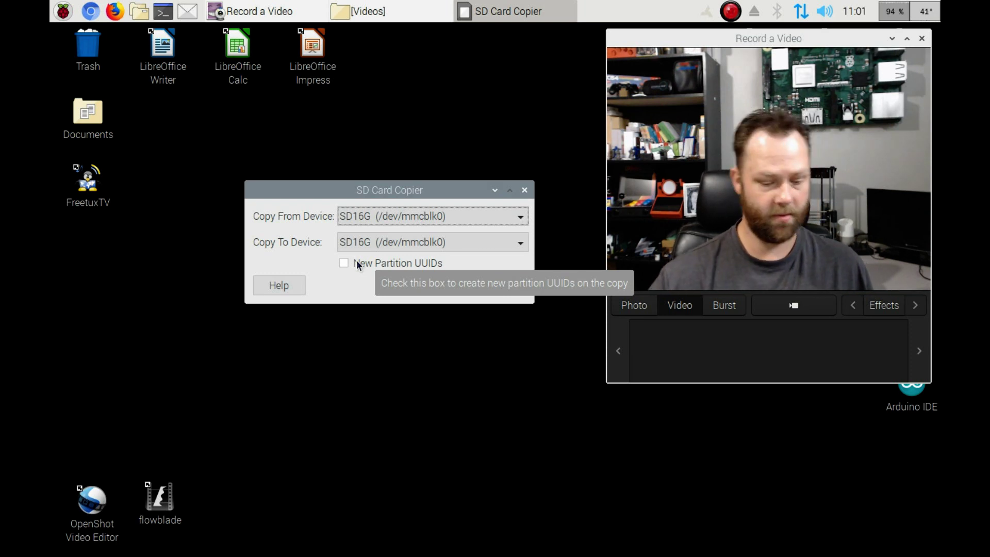
pyautogui.click(525, 190)
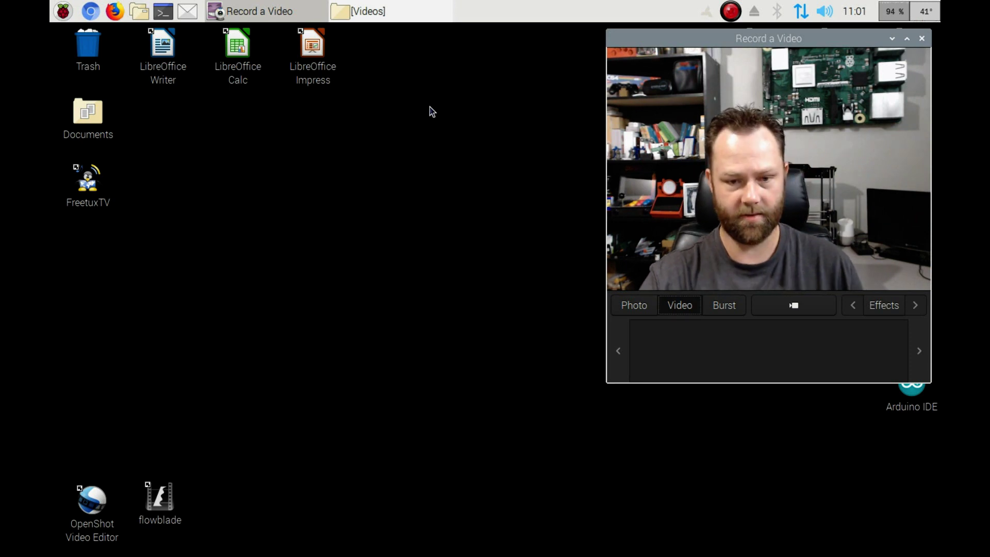
# Step: List partition UUIDs and PARTUUIDs with sudo blkid full-screen, plus a second centred terminal
pyautogui.hotkey('ctrl', 'alt', 't')
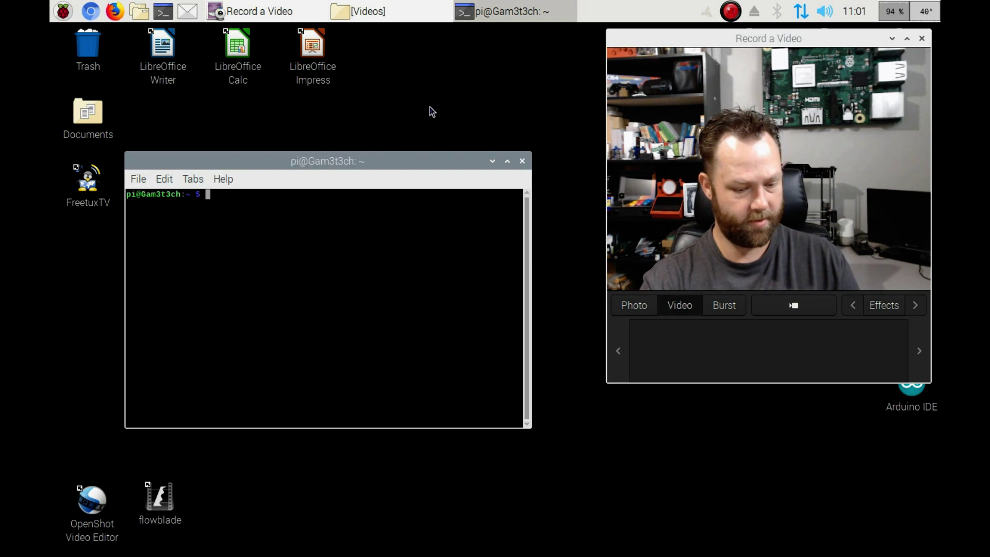
pyautogui.write('sudo bl')
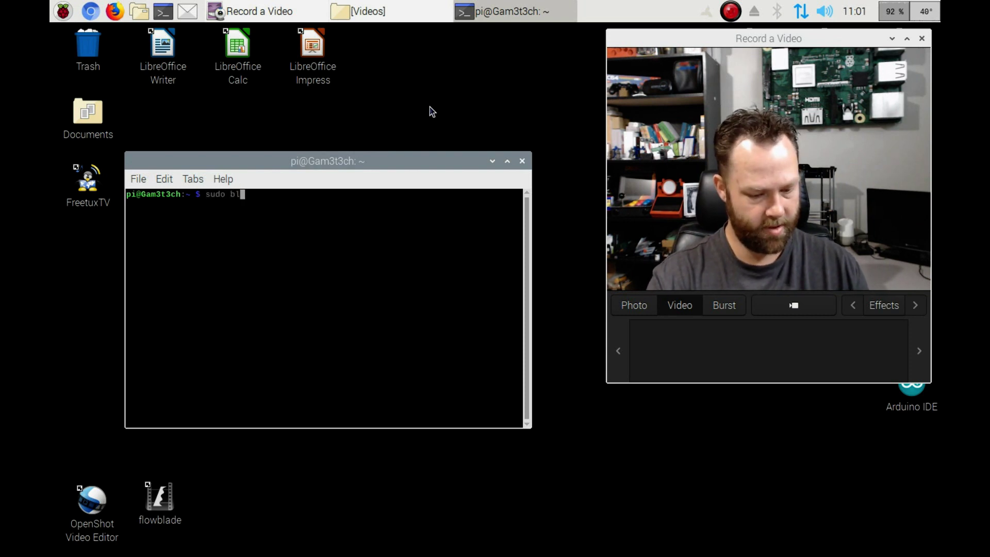
pyautogui.write('kid')
pyautogui.press('Return')
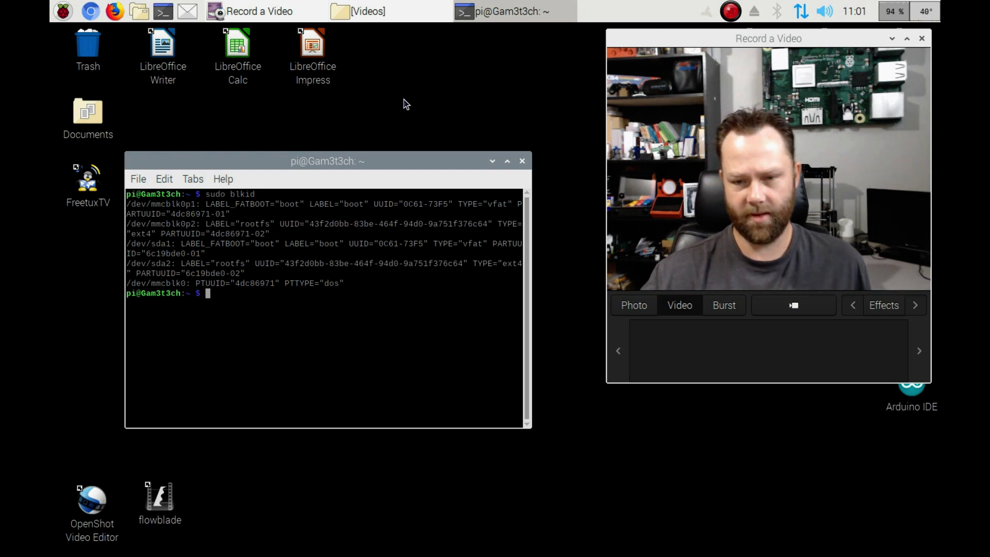
pyautogui.click(508, 161)
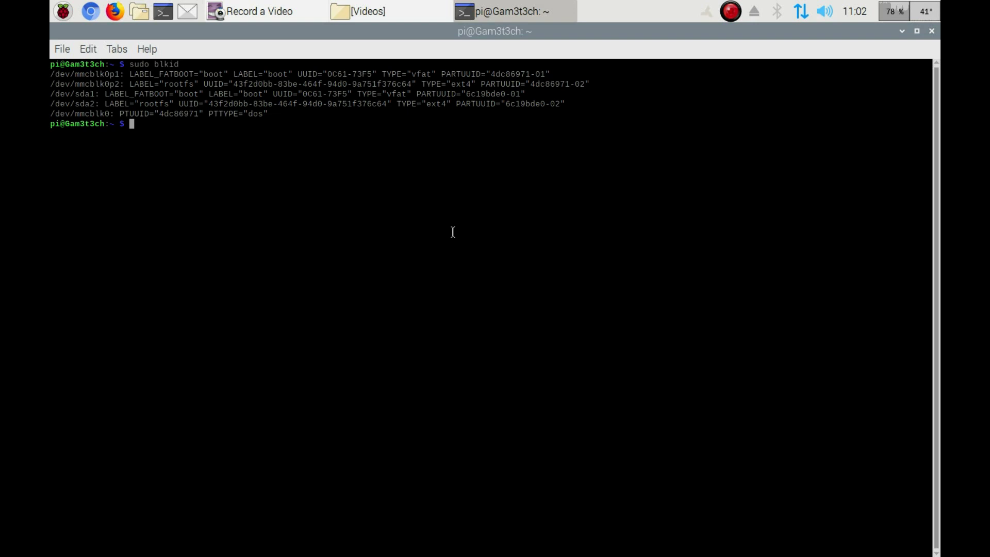
pyautogui.hotkey('ctrl', 'alt', 't')
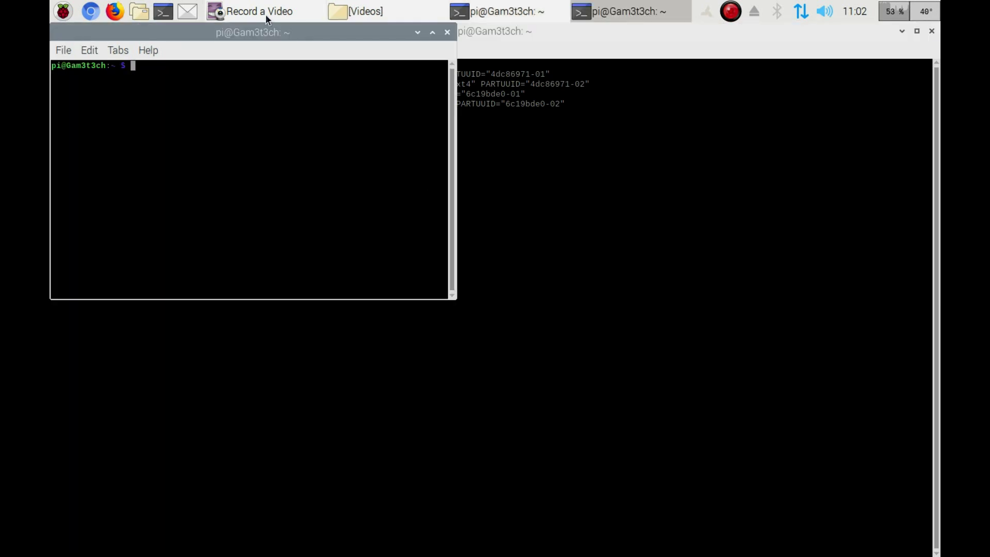
pyautogui.moveTo(250, 35); pyautogui.dragTo(407, 149)
# Step: Enter the backup command sudo cp /boot/cmdline.txt /boot/cmdline.txt.bak in the second terminal
pyautogui.write('sudo ')
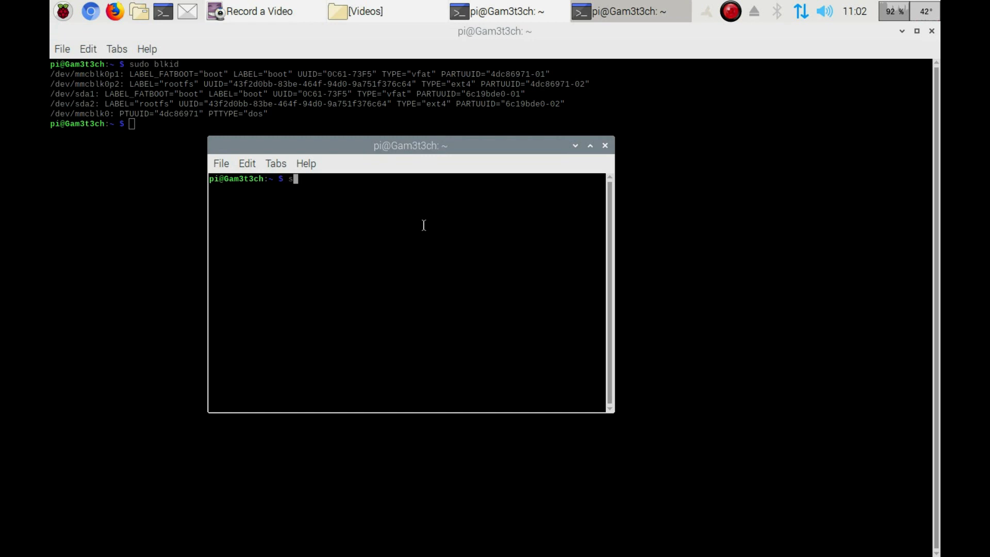
pyautogui.write('cp /boot/cmd')
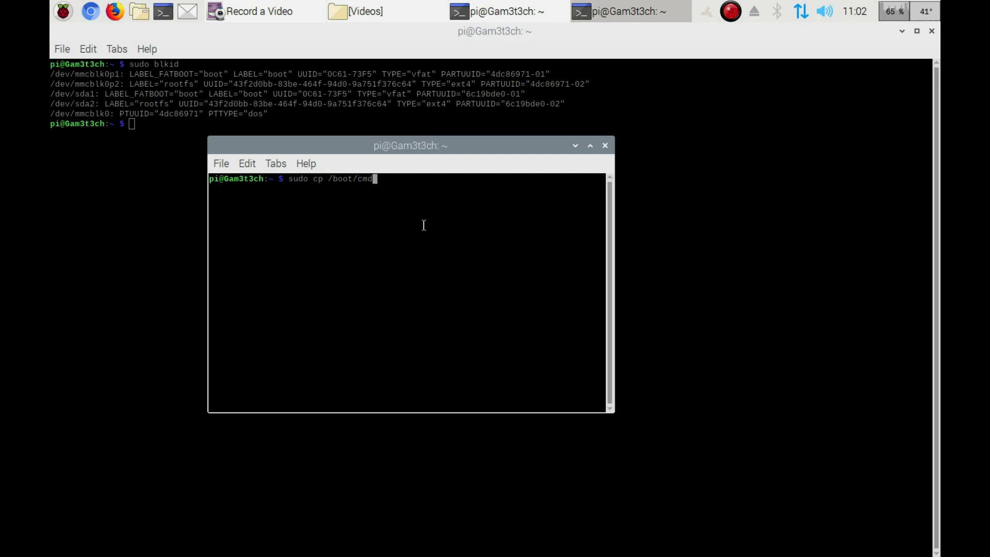
pyautogui.write('line.txt /')
pyautogui.write('boot/cmd')
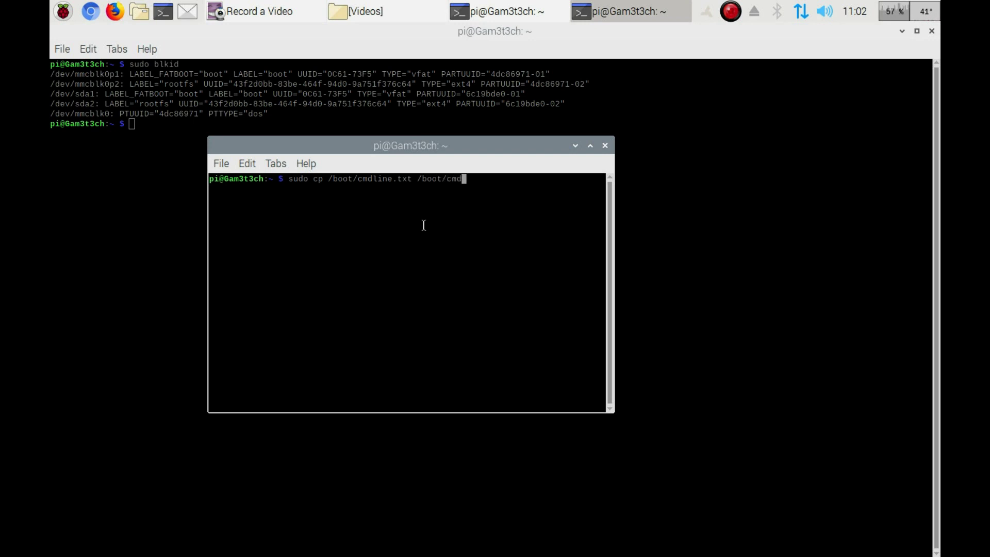
pyautogui.write('line.txt.bak')
# Step: Open /boot/cmdline.txt with sudo nano, widen the window, and highlight PARTUUID=6c19bde0-02
pyautogui.press('BackSpace')
pyautogui.press('BackSpace')
pyautogui.press('BackSpace')
pyautogui.press('BackSpace')
pyautogui.press('BackSpace')
pyautogui.press('BackSpace')
pyautogui.press('BackSpace')
pyautogui.press('BackSpace')
pyautogui.press('BackSpace')
pyautogui.press('BackSpace')
pyautogui.press('BackSpace')
pyautogui.press('BackSpace')
pyautogui.press('BackSpace')
pyautogui.press('BackSpace')
pyautogui.press('BackSpace')
pyautogui.press('BackSpace')
pyautogui.press('BackSpace')
pyautogui.press('BackSpace')
pyautogui.press('BackSpace')
pyautogui.press('BackSpace')
pyautogui.press('BackSpace')
pyautogui.press('BackSpace')
pyautogui.press('BackSpace')
pyautogui.press('BackSpace')
pyautogui.press('BackSpace')
pyautogui.press('BackSpace')
pyautogui.press('BackSpace')
pyautogui.press('BackSpace')
pyautogui.press('BackSpace')
pyautogui.press('BackSpace')
pyautogui.press('BackSpace')
pyautogui.press('BackSpace')
pyautogui.press('BackSpace')
pyautogui.press('BackSpace')
pyautogui.press('BackSpace')
pyautogui.press('BackSpace')
pyautogui.press('BackSpace')
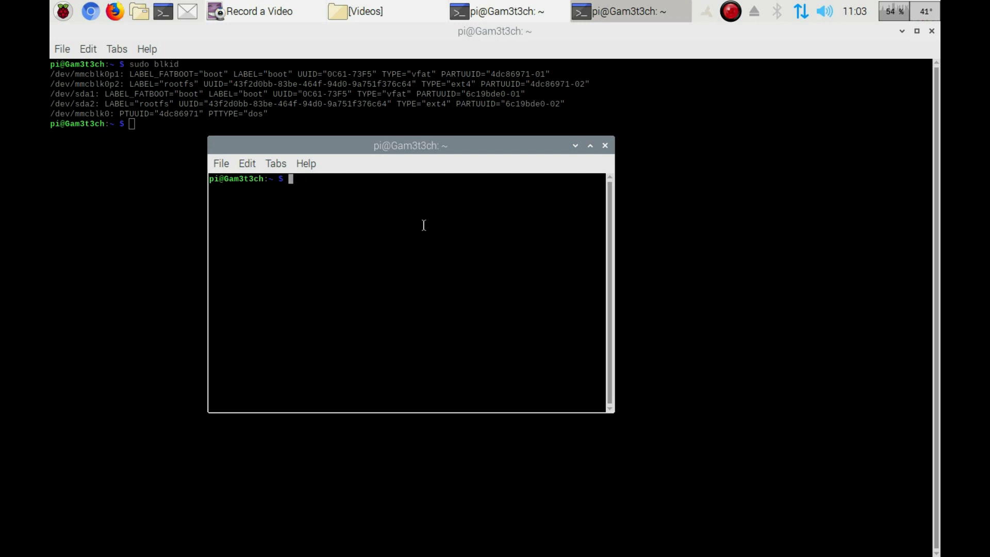
pyautogui.write('sudo nano /boot/cmdl')
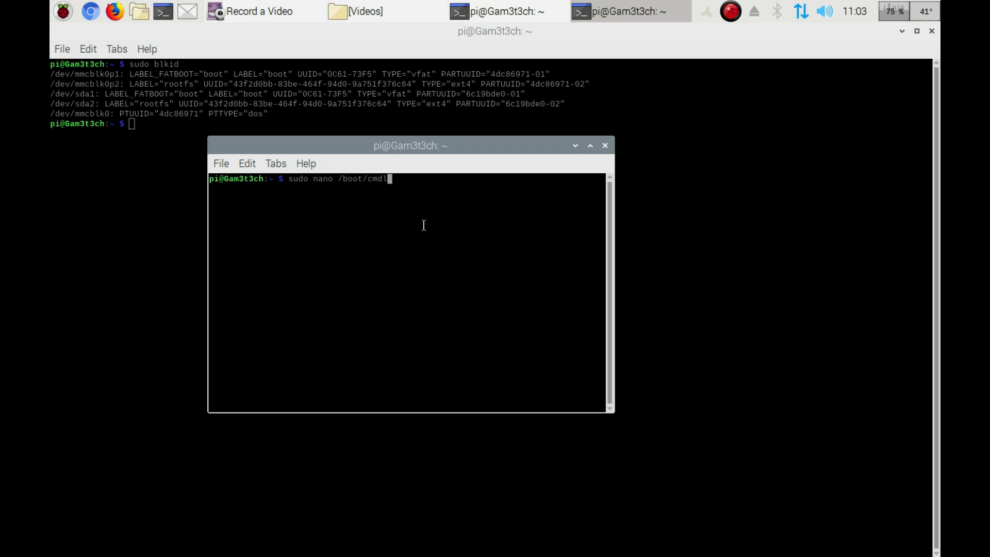
pyautogui.write('ine.txt')
pyautogui.press('Return')
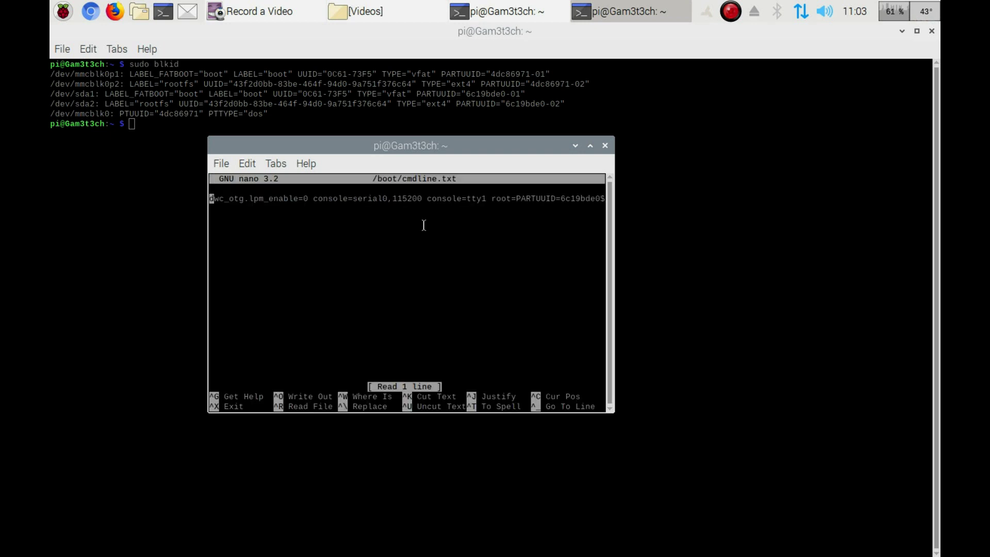
pyautogui.moveTo(614, 413); pyautogui.dragTo(759, 503)
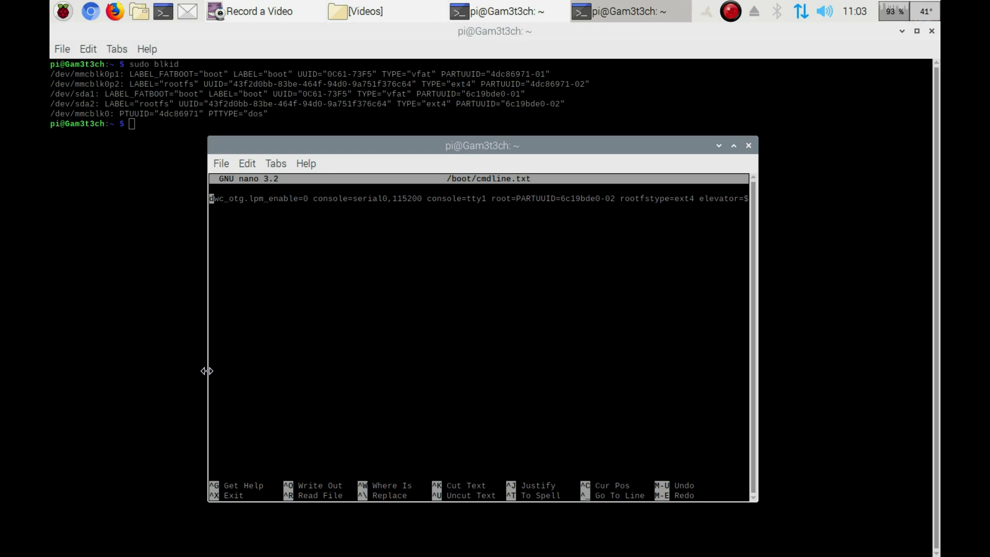
pyautogui.moveTo(207, 370); pyautogui.dragTo(109, 370)
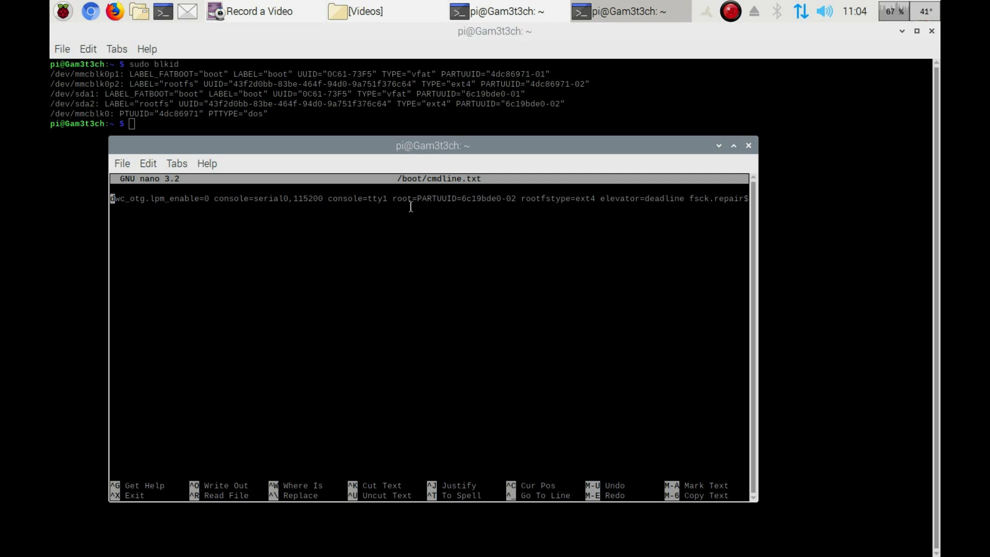
pyautogui.moveTo(416, 198); pyautogui.dragTo(520, 199)
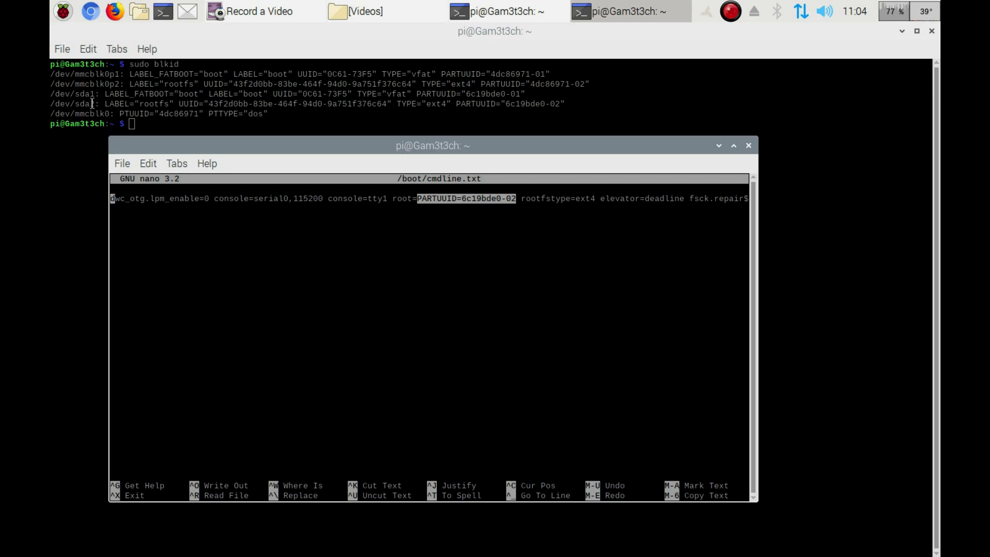
pyautogui.click(63, 11)
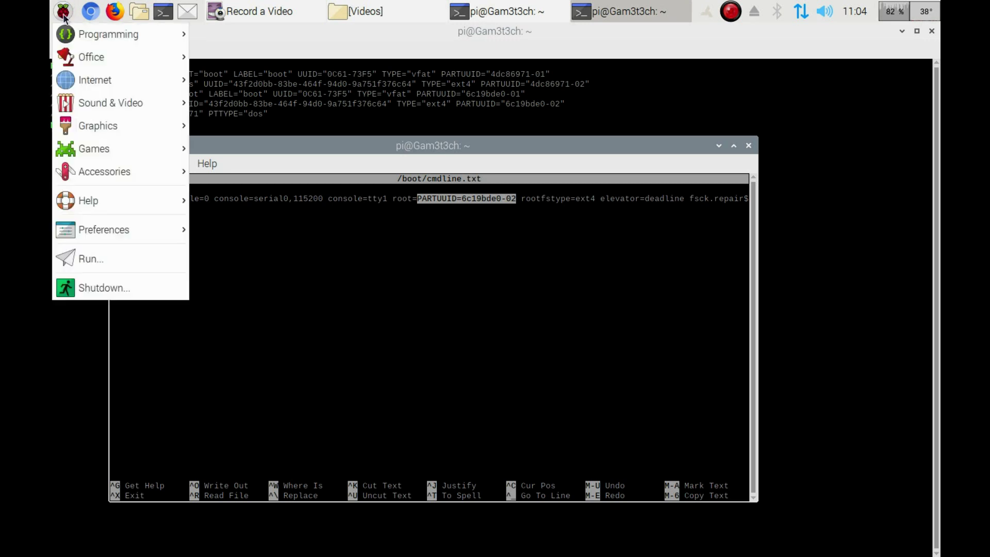
pyautogui.moveTo(102, 174)
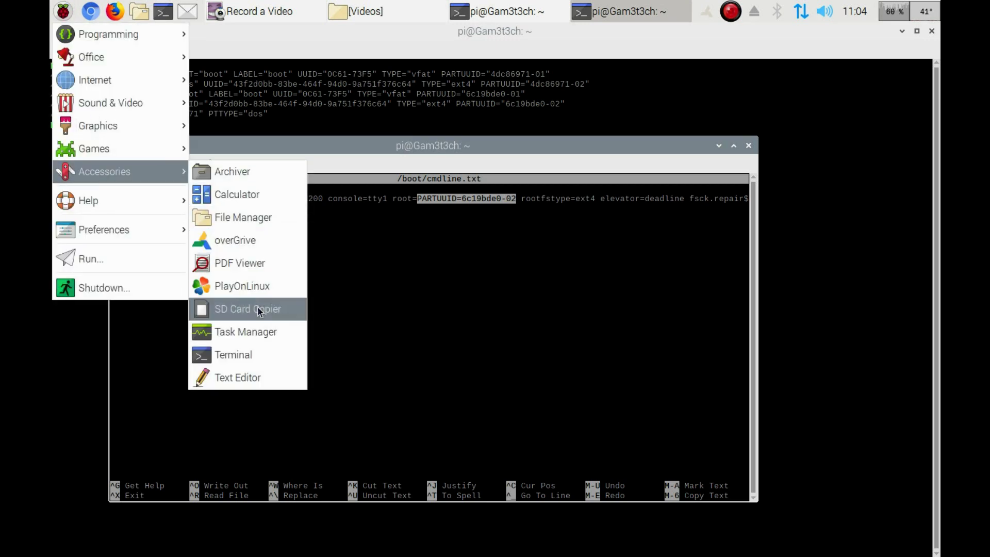
pyautogui.click(325, 301)
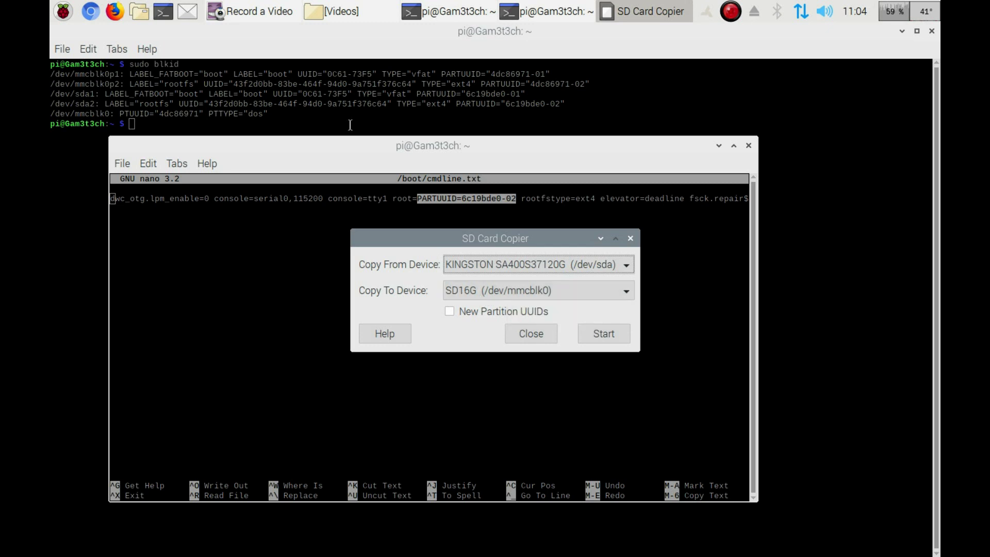
pyautogui.click(530, 334)
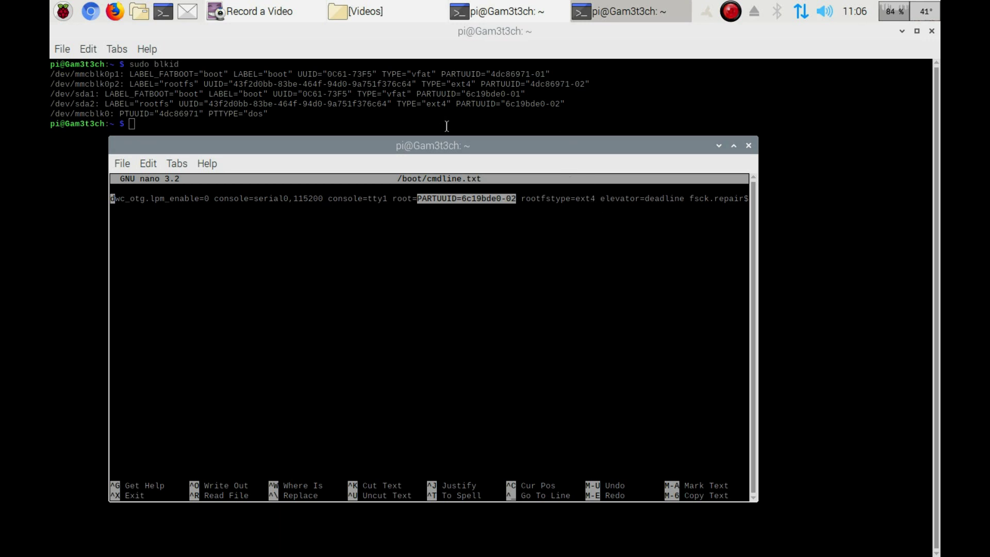
# Step: Check the 6c19bde0-02 PARTUUID, exit nano unchanged, and type sudo reboot
pyautogui.click(462, 198)
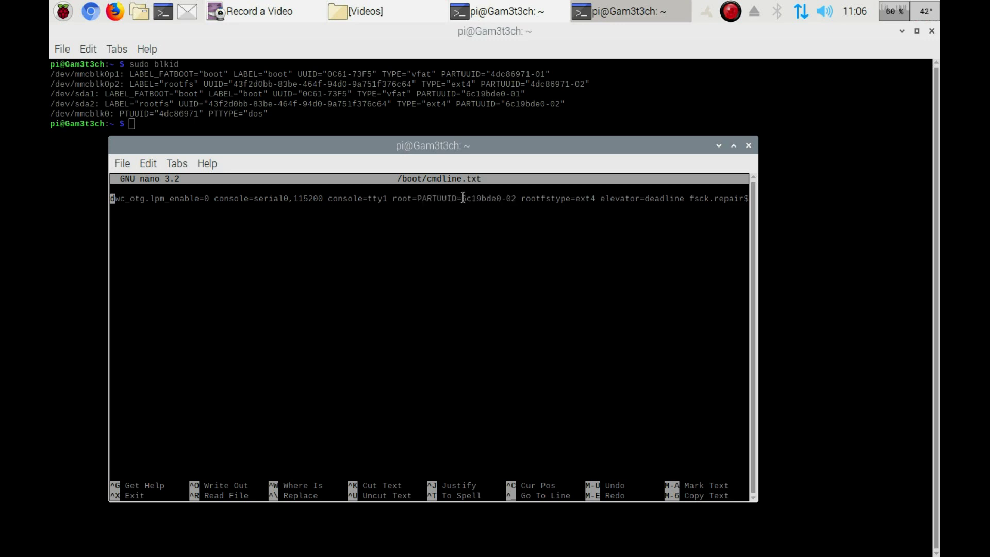
pyautogui.moveTo(462, 198); pyautogui.dragTo(518, 202)
pyautogui.click(451, 307)
pyautogui.hotkey('ctrl', 'x')
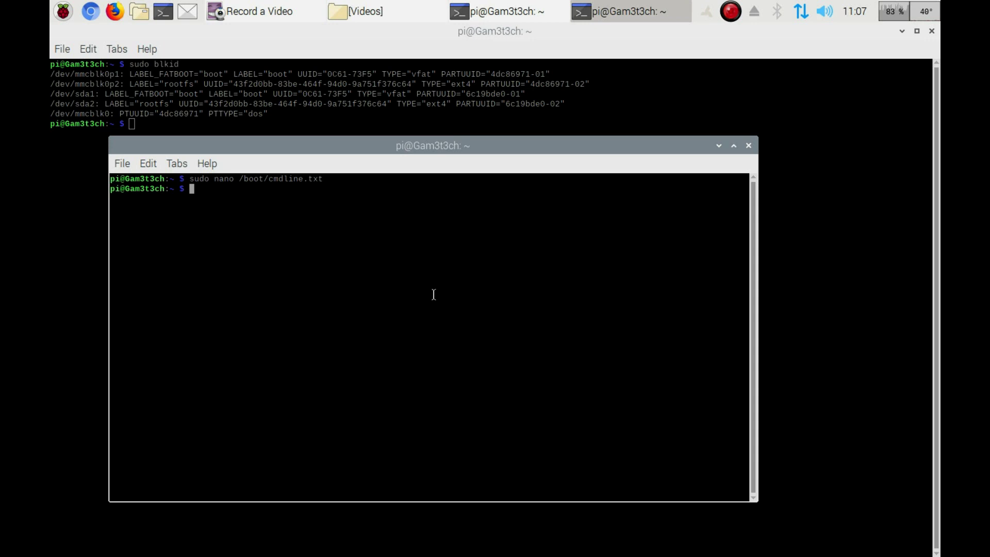
pyautogui.write('sudo reboot')
# Step: Close both terminal windows, then view /home/pi in File Manager and close it
pyautogui.click(749, 147)
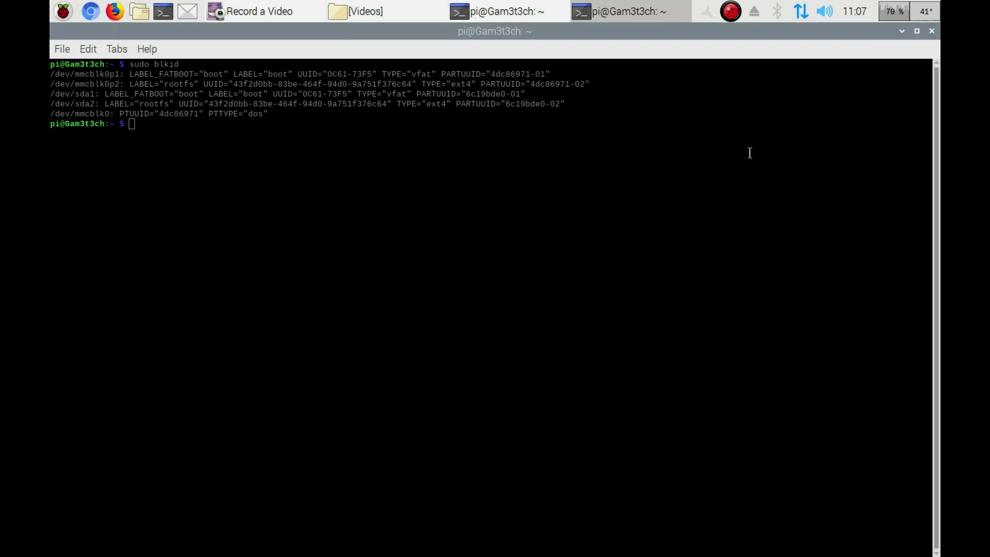
pyautogui.click(930, 32)
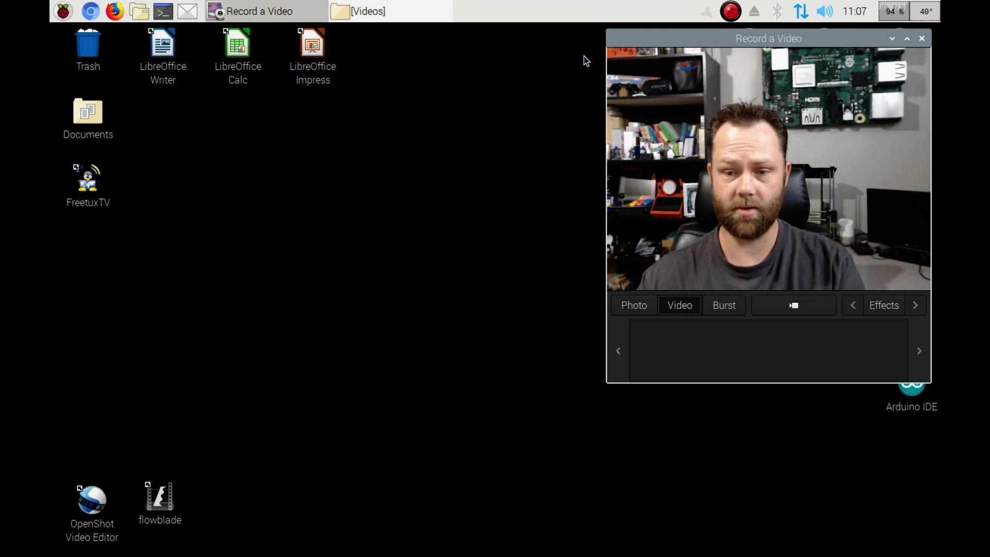
pyautogui.click(137, 12)
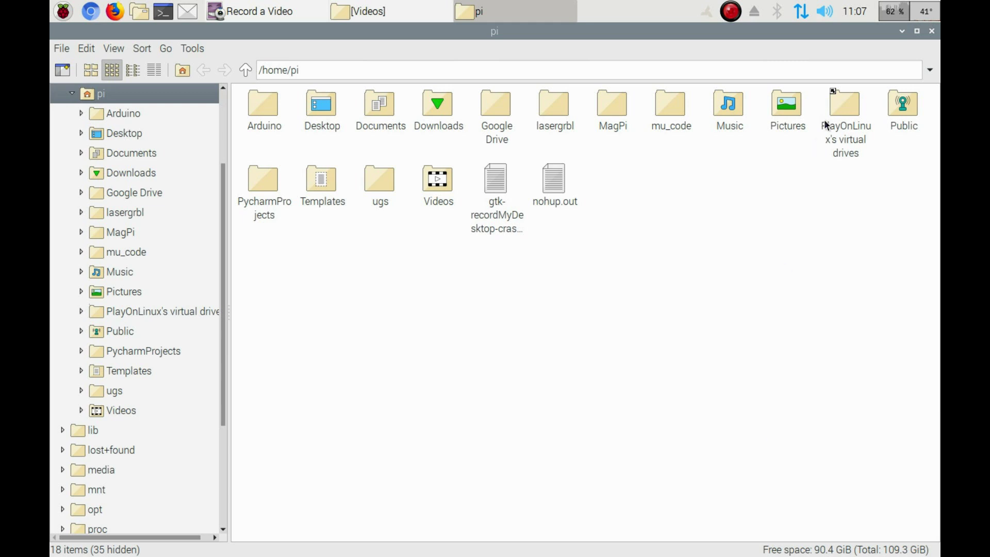
pyautogui.click(931, 31)
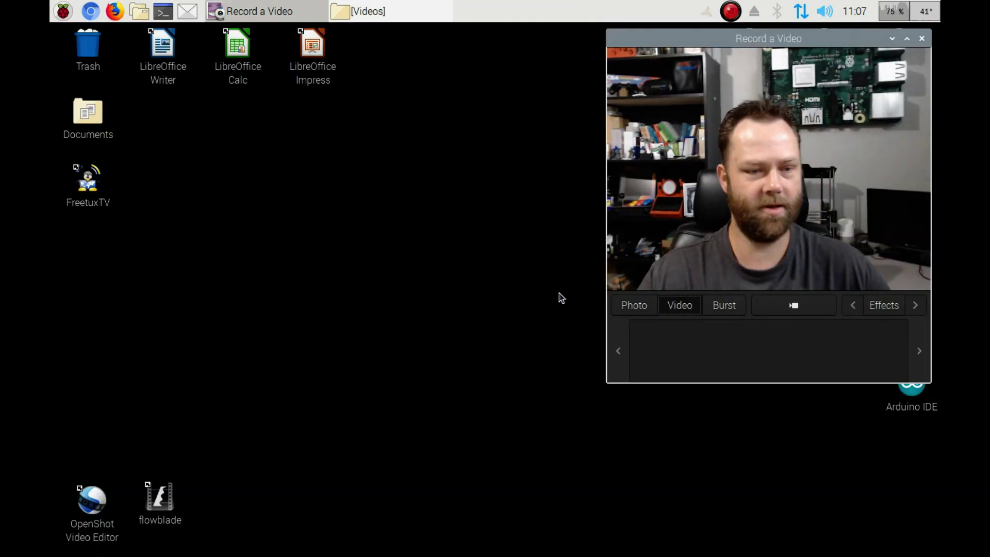